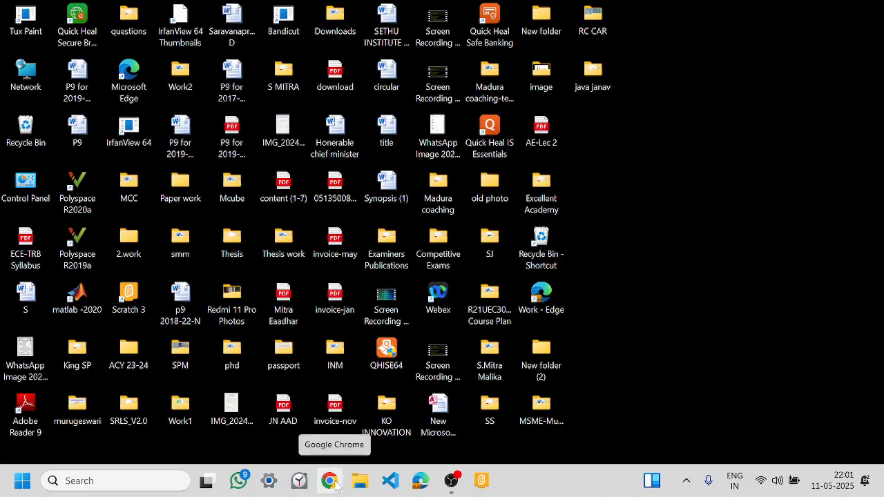
Step: Open Chrome and search Google for "scratch offline editor"
{"action": "left_click", "coordinate": [334, 483]}
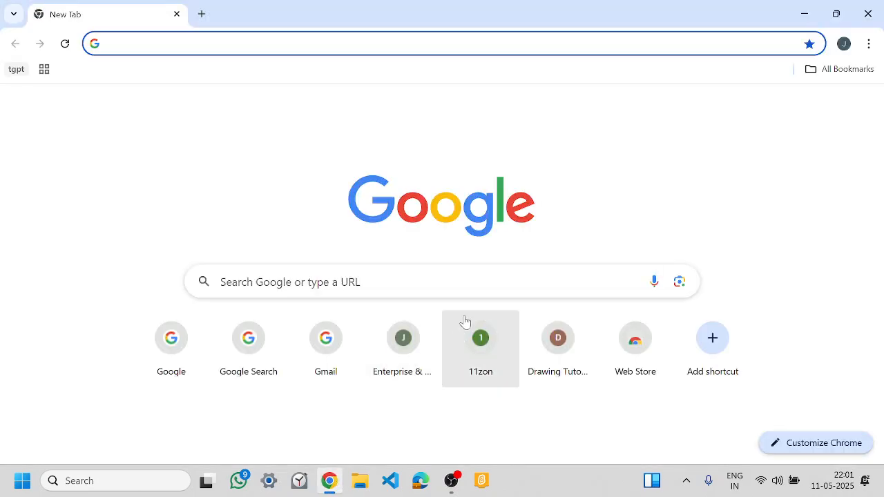
{"action": "left_click", "coordinate": [442, 281]}
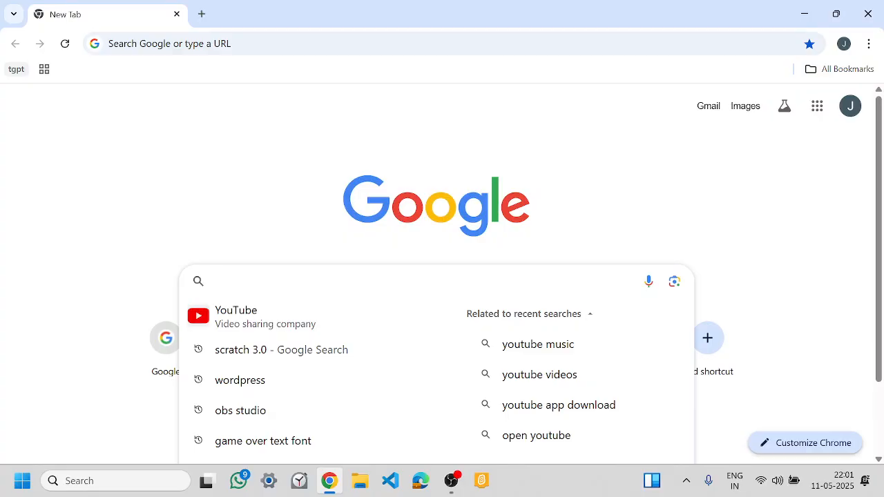
{"action": "type", "text": "sc"}
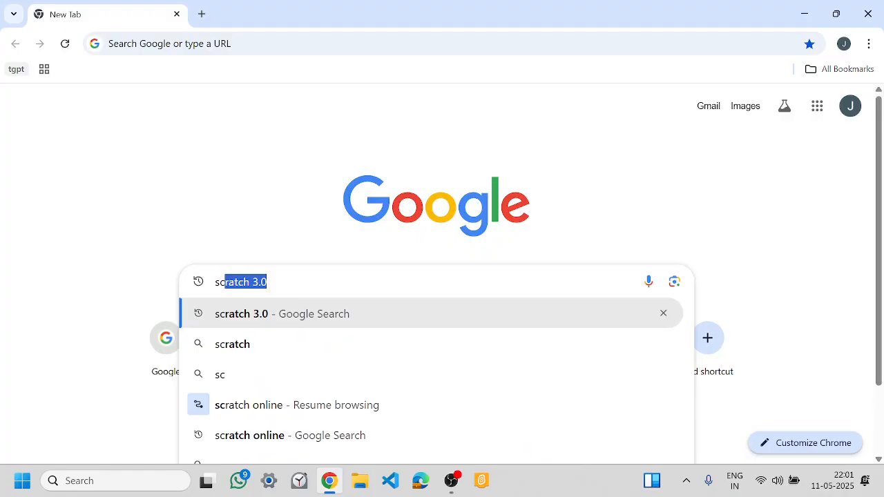
{"action": "type", "text": "ra"}
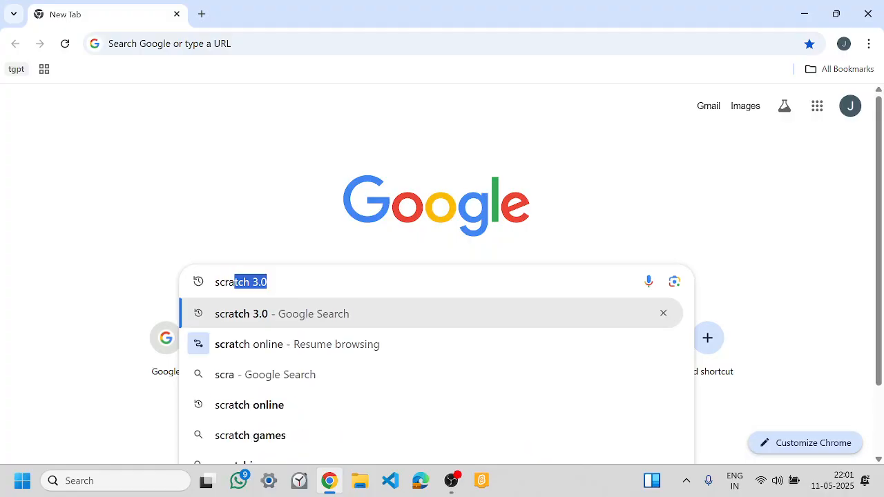
{"action": "type", "text": "tch "}
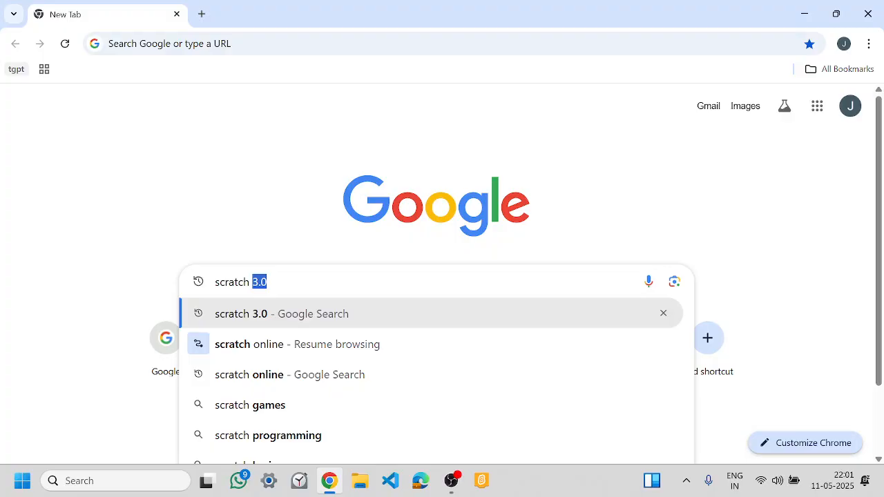
{"action": "type", "text": "o"}
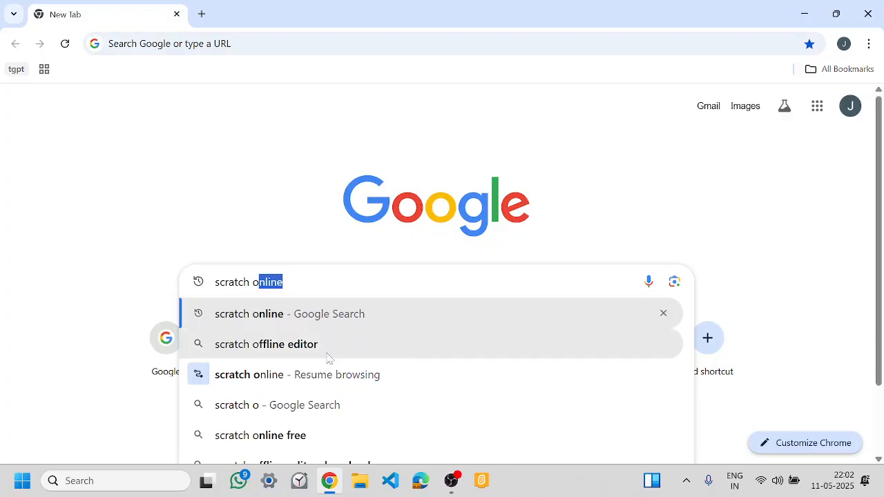
{"action": "left_click", "coordinate": [280, 346]}
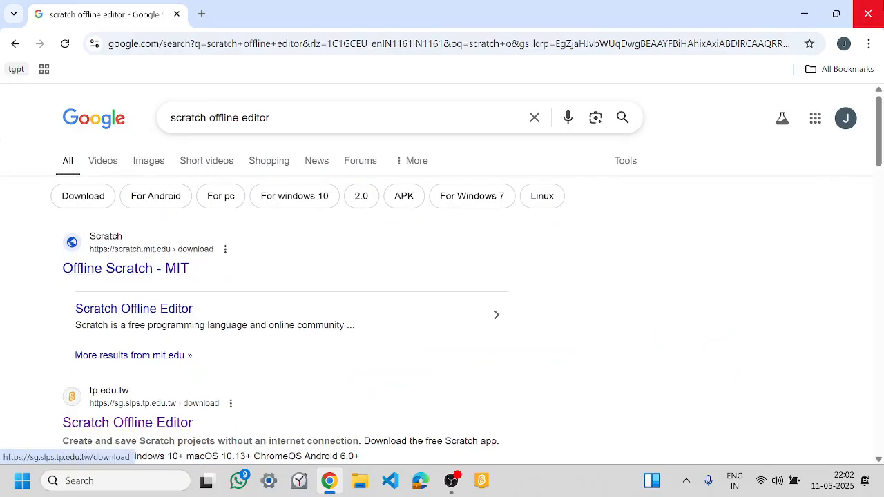
Step: Open the Scratch Offline Editor page on sg.slps.tp.edu.tw and start the direct download of the Windows app
{"action": "scroll", "coordinate": [442, 276], "scroll_direction": "down", "scroll_amount": 1}
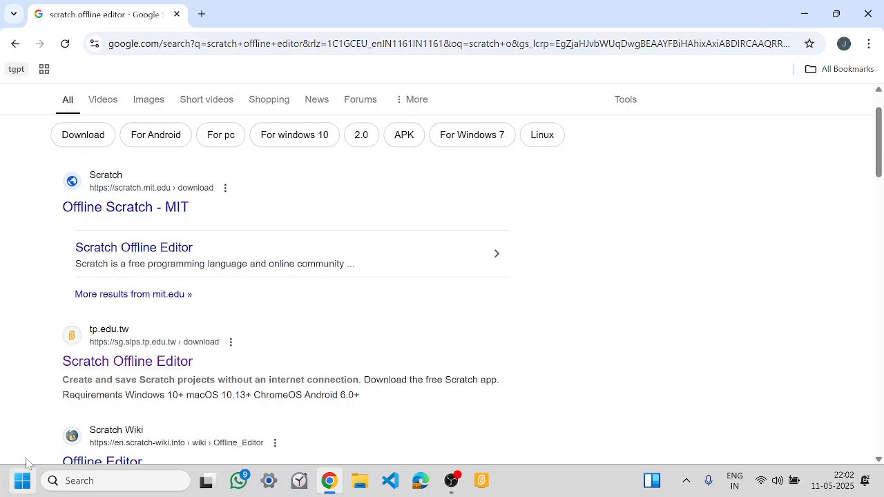
{"action": "left_click", "coordinate": [105, 360]}
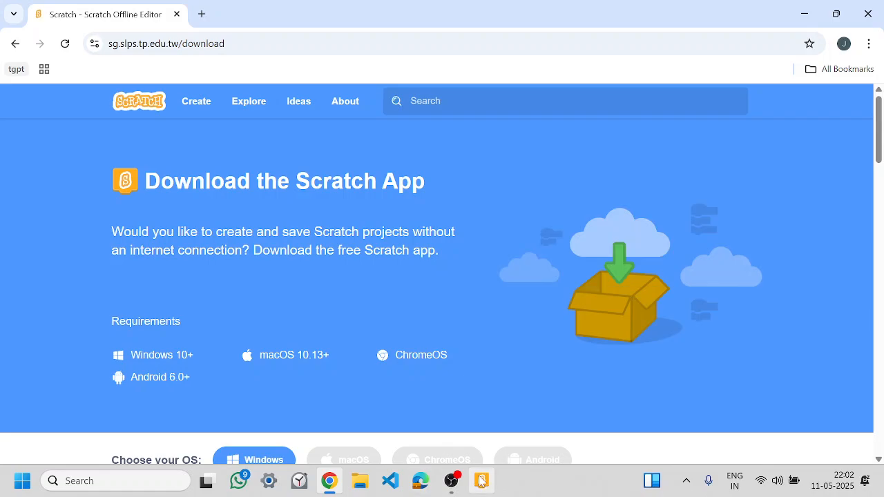
{"action": "left_click_drag", "start_coordinate": [879, 129], "coordinate": [878, 193]}
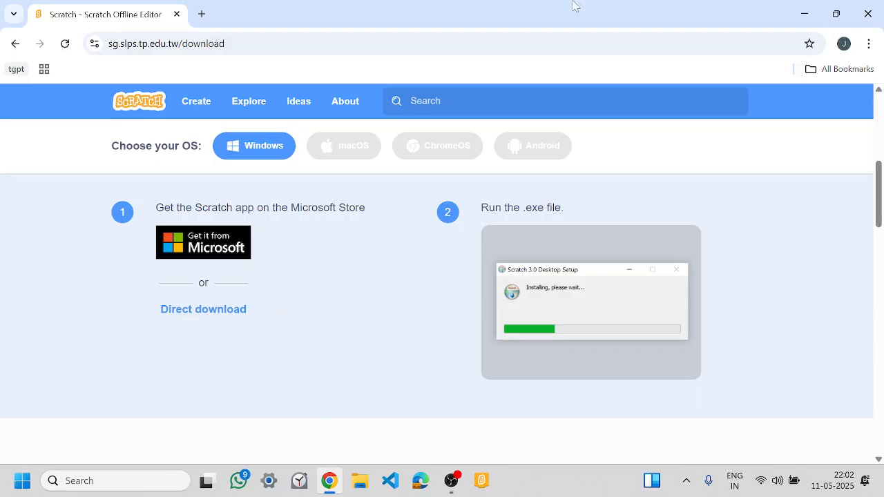
{"action": "left_click", "coordinate": [212, 294]}
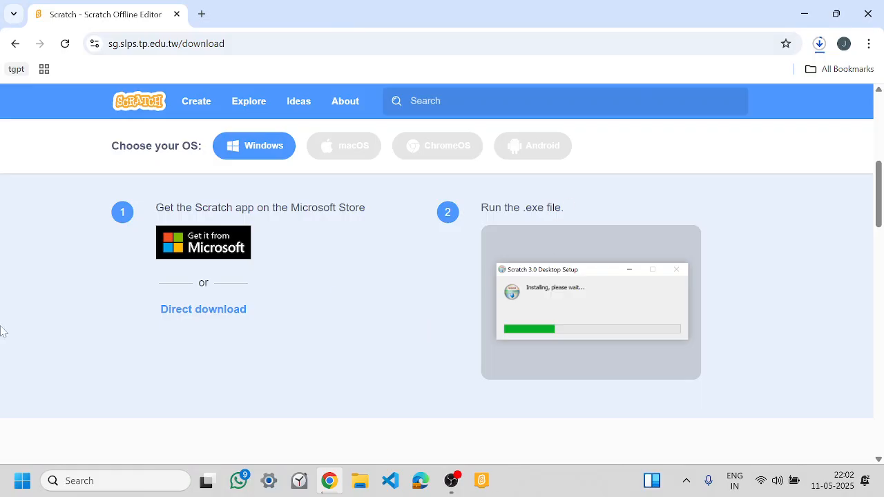
Step: Launch the installed Scratch app in a maximized window and move the cat to about x -20, y -33 on the stage
{"action": "left_click", "coordinate": [481, 481]}
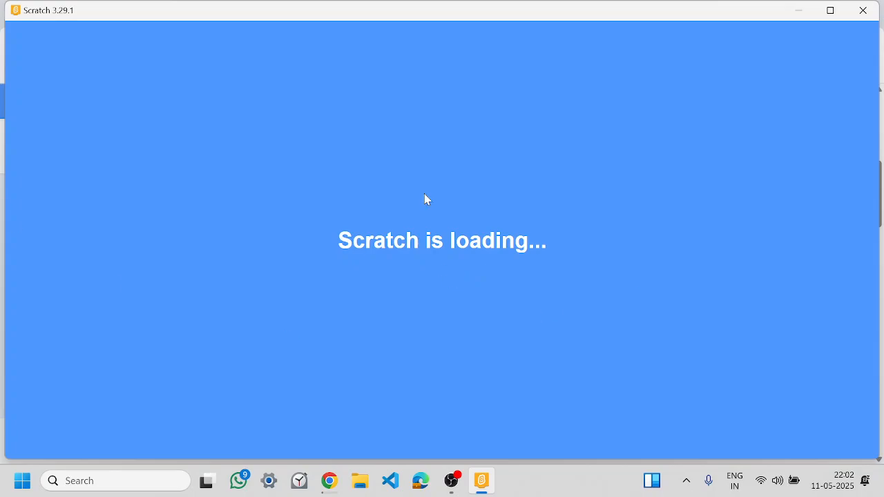
{"action": "left_click", "coordinate": [821, 15]}
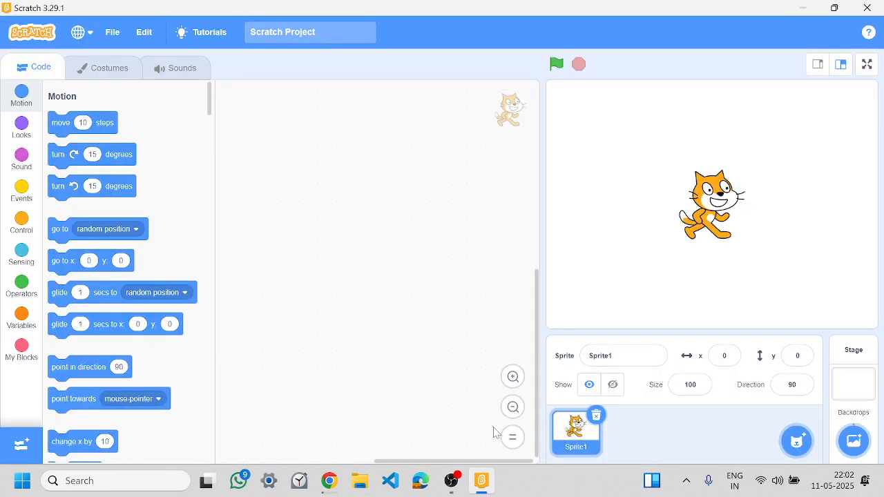
{"action": "left_click_drag", "start_coordinate": [711, 211], "coordinate": [697, 233]}
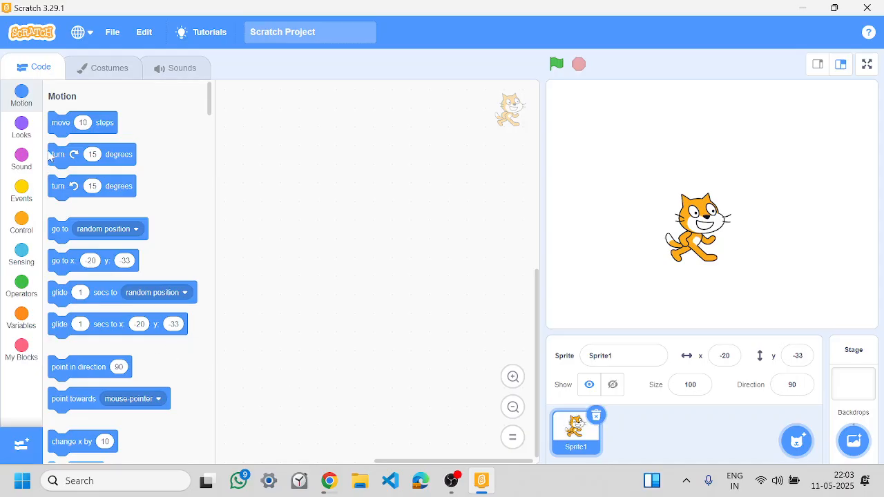
Step: Build a script for the cat that moves 10 steps when the green flag is clicked, and run it
{"action": "left_click", "coordinate": [22, 191]}
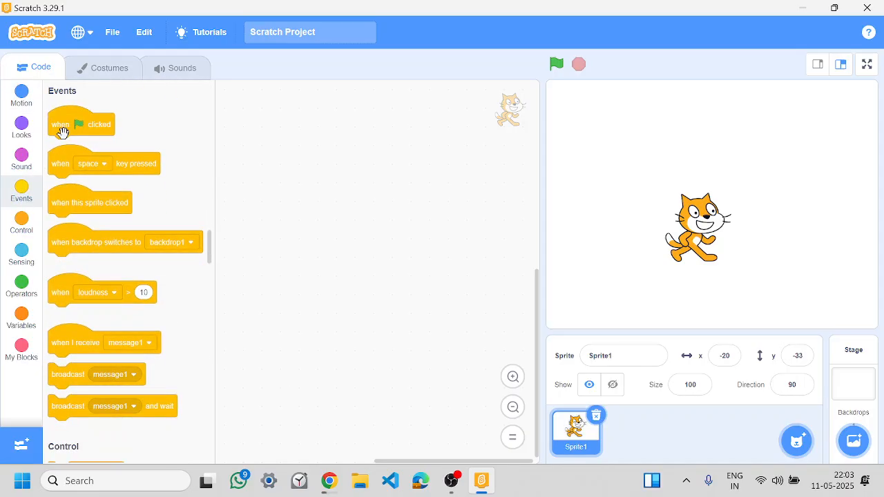
{"action": "left_click_drag", "start_coordinate": [64, 133], "coordinate": [375, 165]}
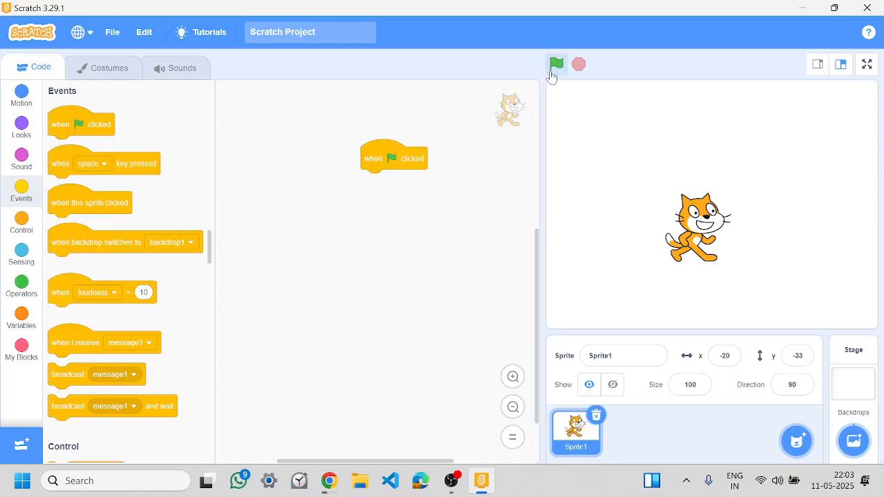
{"action": "left_click", "coordinate": [32, 103]}
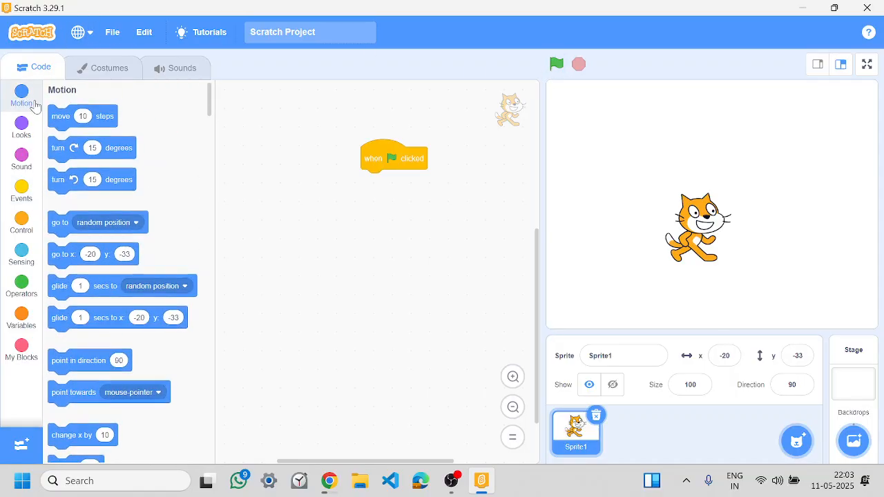
{"action": "left_click_drag", "start_coordinate": [74, 128], "coordinate": [422, 181]}
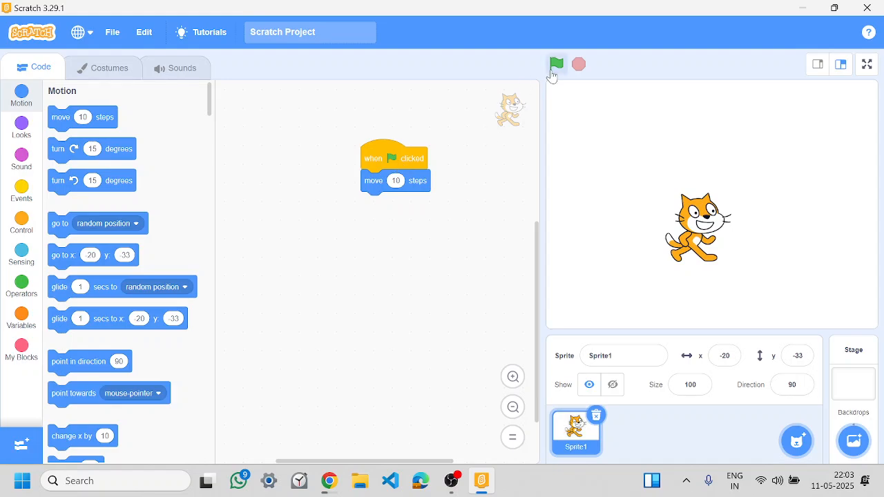
{"action": "left_click", "coordinate": [556, 65]}
Step: Set the move block to 100 steps and run the script, repositioning the cat at about x -100, y -50 between runs
{"action": "left_click", "coordinate": [395, 180]}
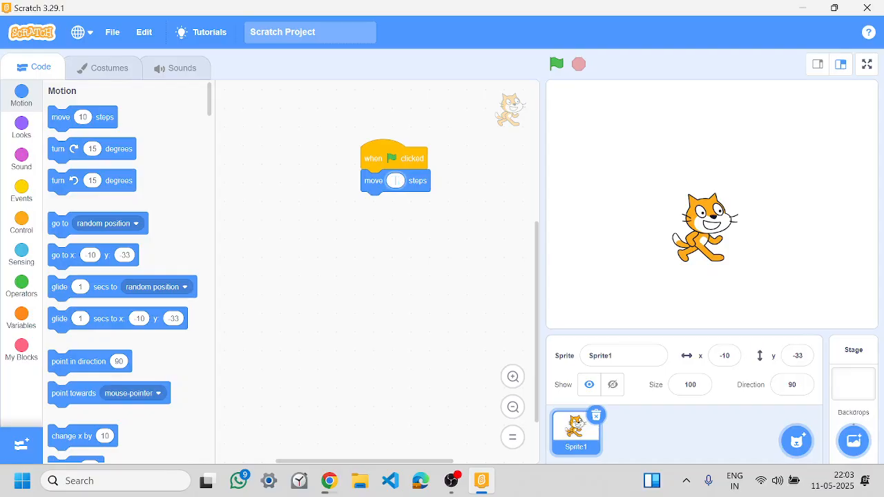
{"action": "type", "text": "100"}
{"action": "left_click", "coordinate": [556, 65]}
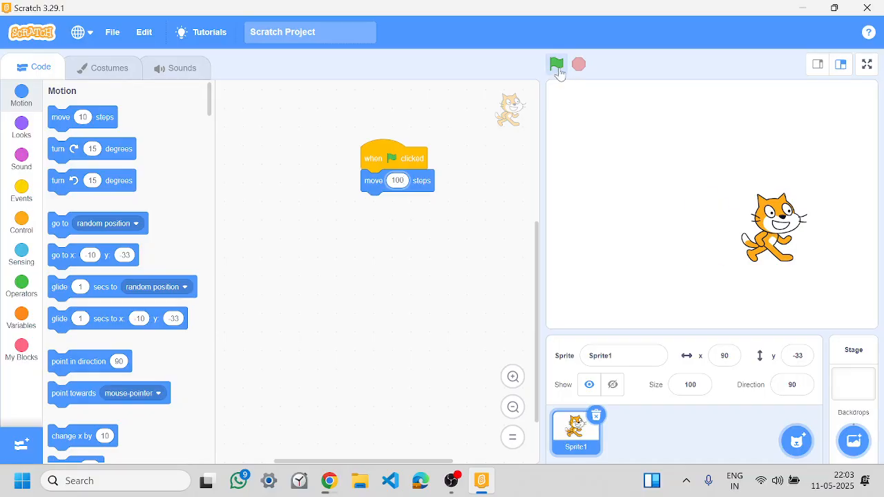
{"action": "left_click_drag", "start_coordinate": [770, 252], "coordinate": [638, 264]}
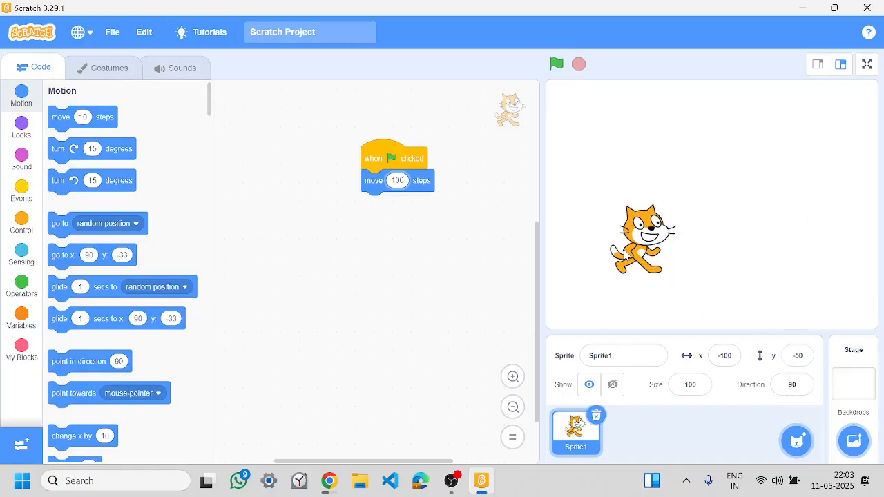
{"action": "left_click", "coordinate": [391, 160]}
Step: Replace the green-flag event above the move 100 steps block with a "when space key pressed" event and test the script
{"action": "left_click_drag", "start_coordinate": [373, 181], "coordinate": [391, 257]}
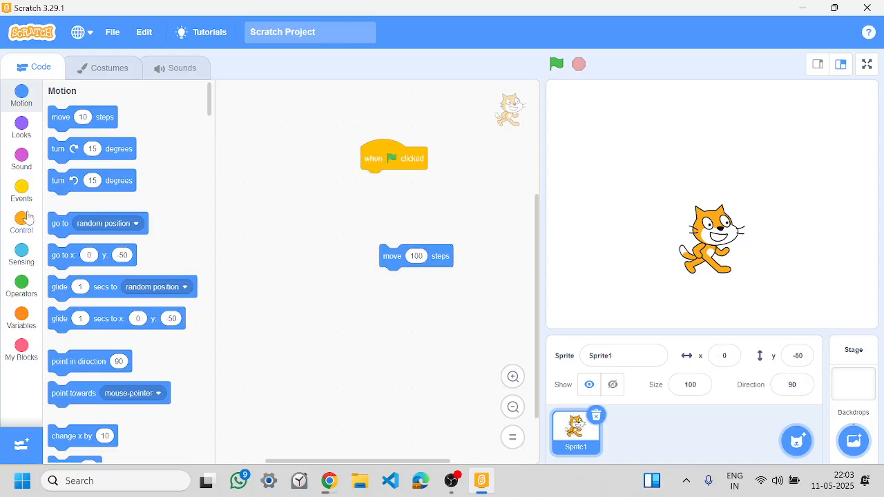
{"action": "left_click", "coordinate": [20, 194]}
{"action": "left_click_drag", "start_coordinate": [66, 163], "coordinate": [366, 198]}
{"action": "left_click_drag", "start_coordinate": [366, 156], "coordinate": [105, 204]}
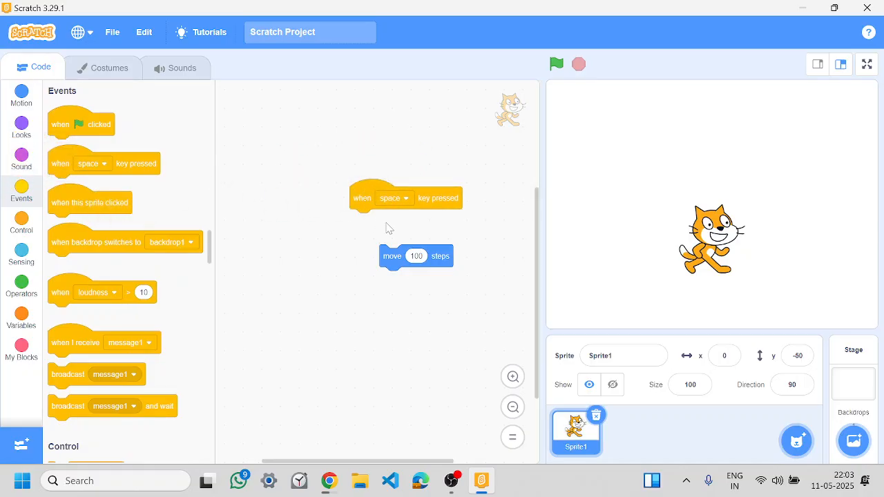
{"action": "left_click_drag", "start_coordinate": [394, 257], "coordinate": [378, 238]}
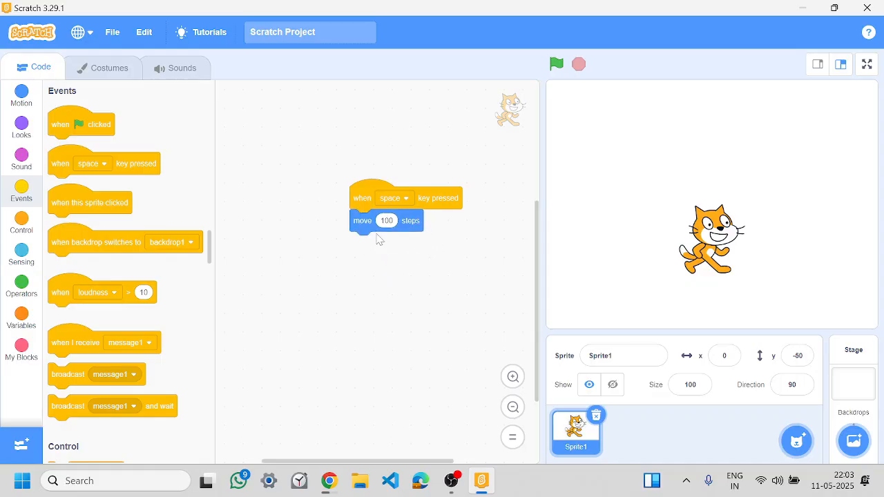
{"action": "key", "text": "space"}
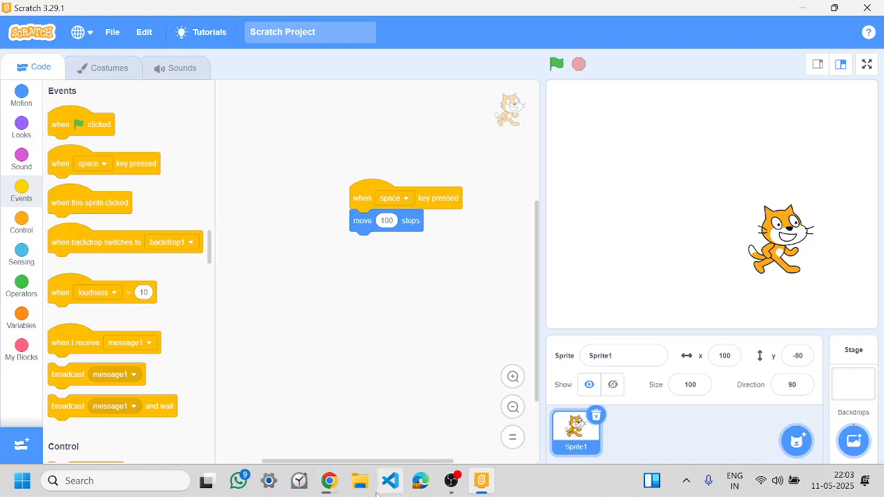
Step: Switch to Chrome and check the download progress of Scratch 3.29.1 Setup.exe
{"action": "left_click", "coordinate": [338, 482]}
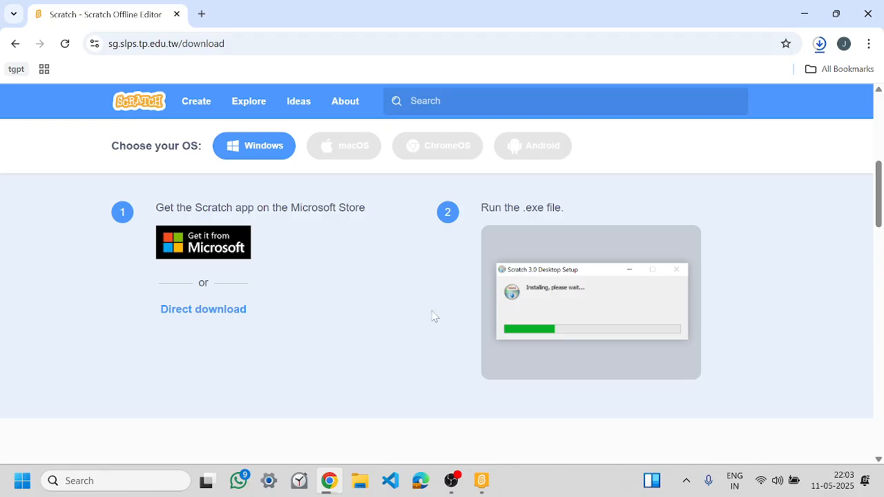
{"action": "left_click", "coordinate": [819, 43]}
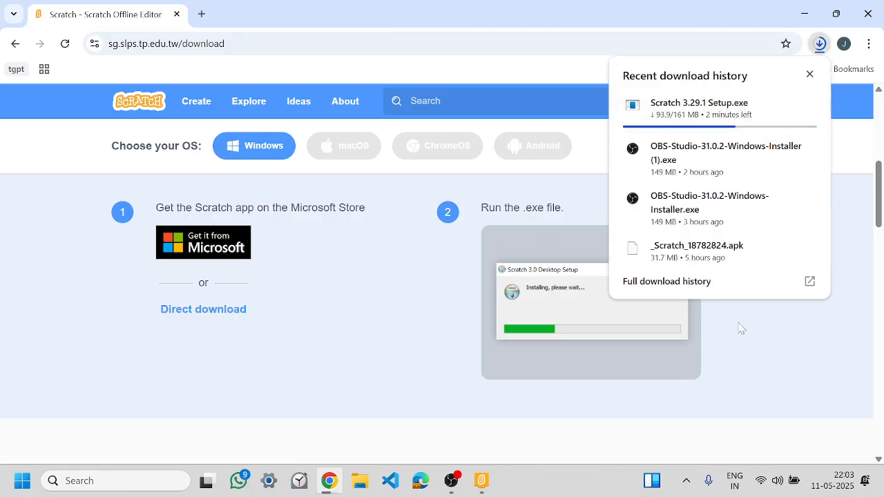
{"action": "left_click", "coordinate": [158, 376]}
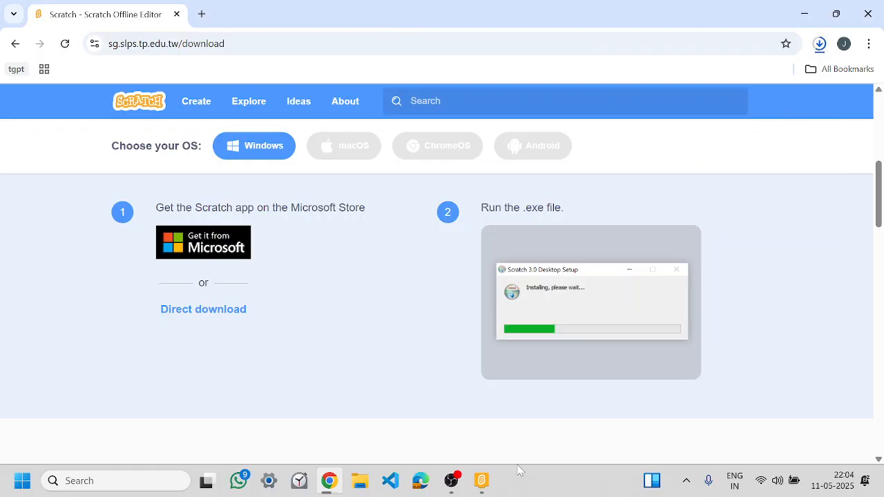
{"action": "left_click", "coordinate": [482, 480]}
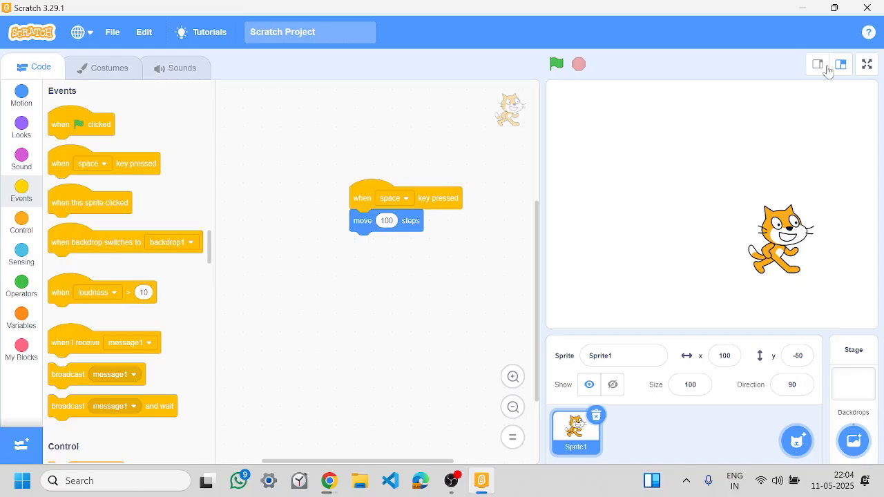
{"action": "left_click", "coordinate": [799, 7]}
{"action": "left_click", "coordinate": [819, 44]}
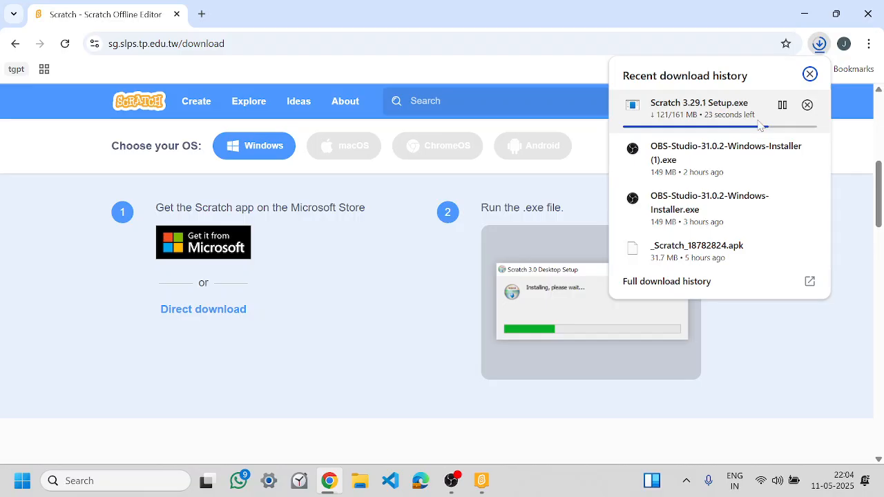
Step: Switch to File Explorer and look through the Downloads, Pictures and New folder folders
{"action": "left_click", "coordinate": [360, 488]}
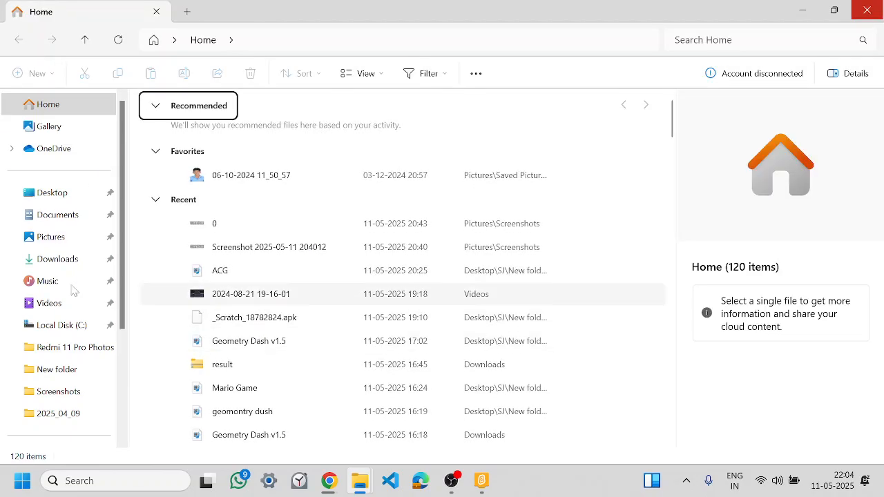
{"action": "left_click", "coordinate": [74, 259]}
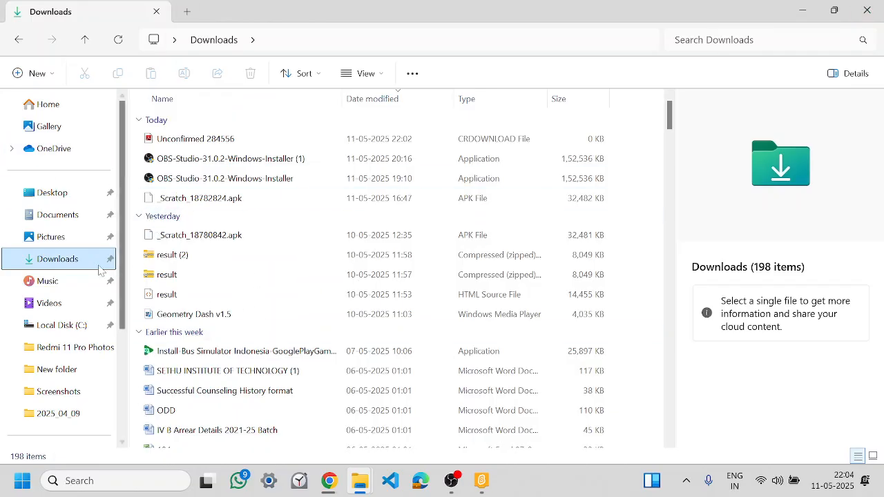
{"action": "left_click", "coordinate": [69, 236]}
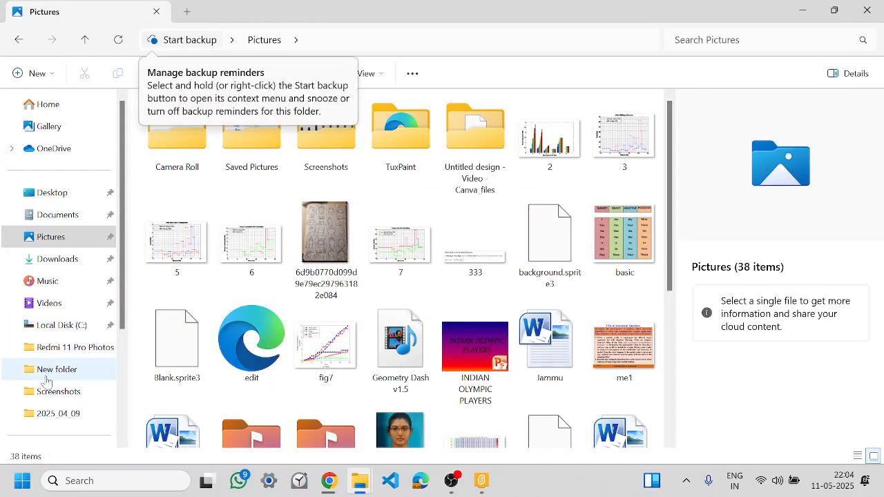
{"action": "left_click", "coordinate": [59, 370]}
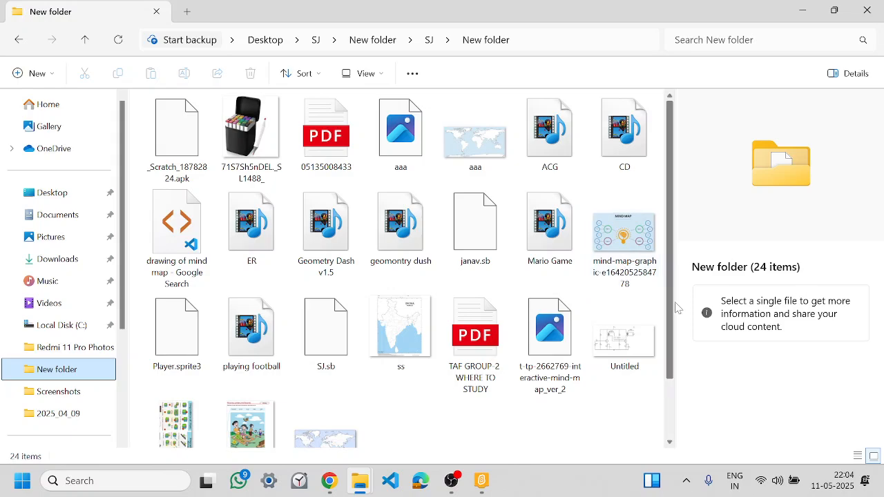
{"action": "scroll", "coordinate": [682, 318], "scroll_direction": "down", "scroll_amount": 1}
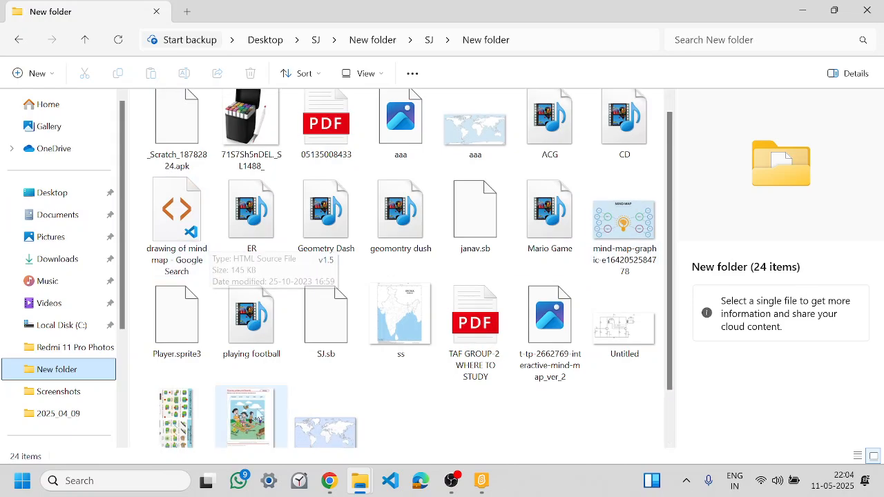
Step: Switch to Chrome, locate the downloaded Scratch 3.29.1 Setup.exe in its folder and launch the installer
{"action": "left_click", "coordinate": [329, 480]}
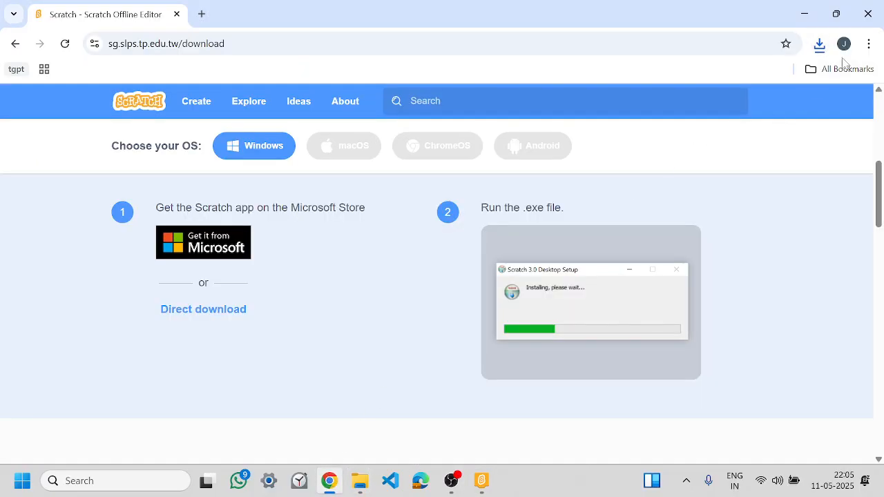
{"action": "left_click", "coordinate": [818, 44]}
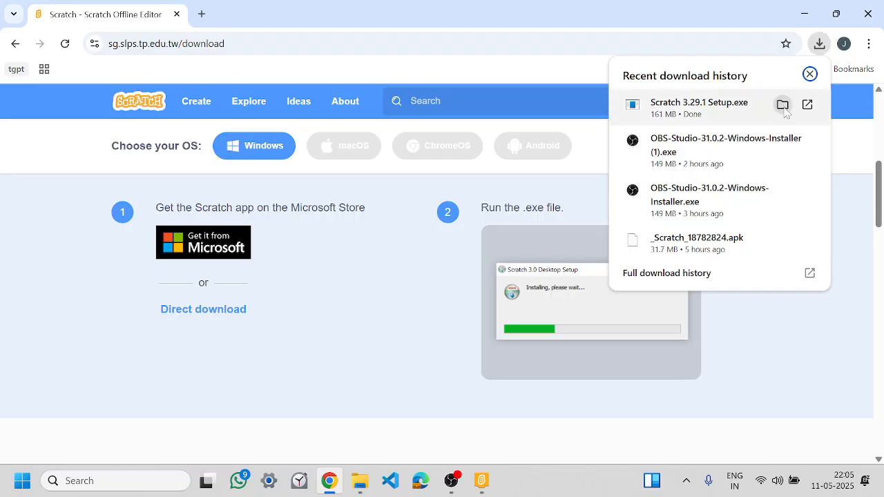
{"action": "left_click", "coordinate": [781, 101]}
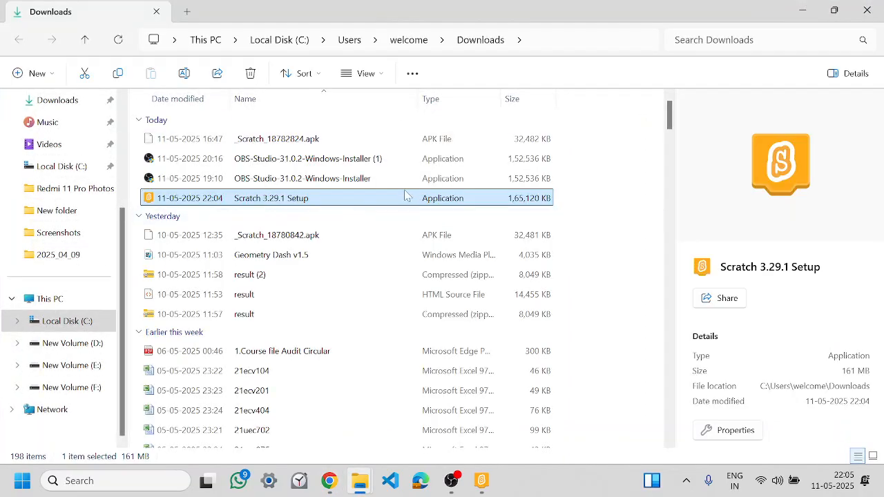
{"action": "double_click", "coordinate": [367, 198]}
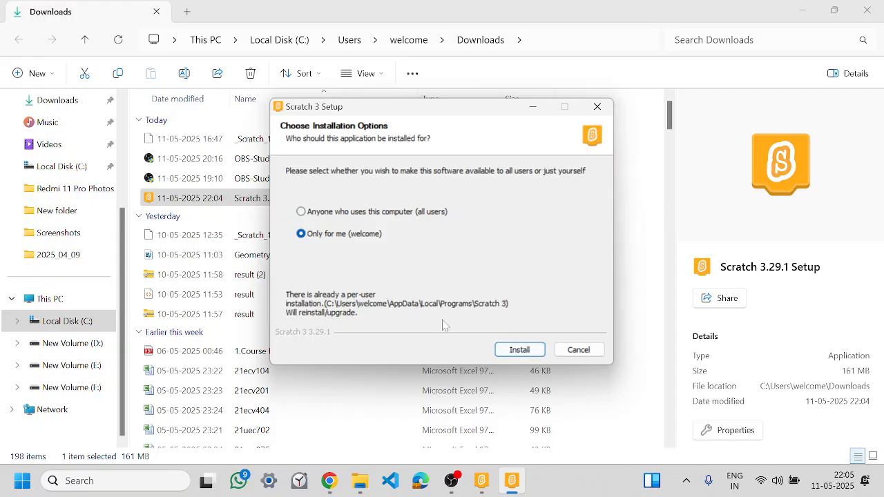
Step: Install Scratch 3 only for the current user, allowing setup to close the running Scratch, and finish with Run Scratch 3 enabled
{"action": "left_click", "coordinate": [519, 350]}
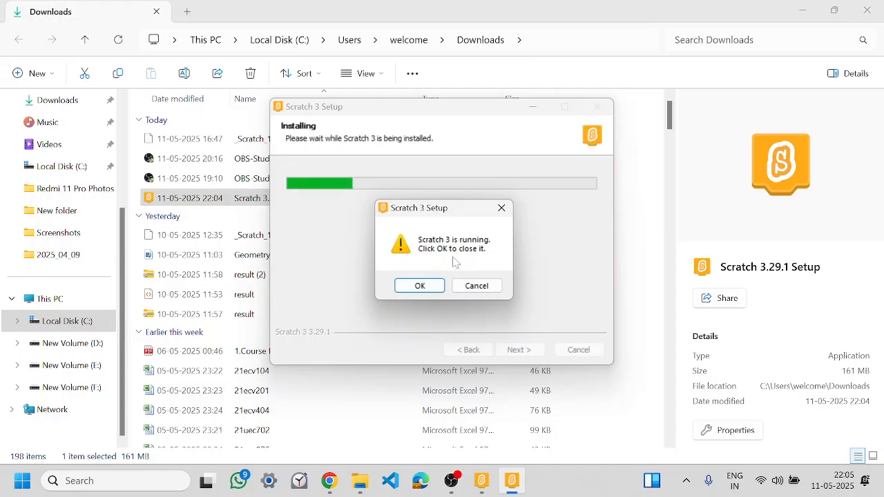
{"action": "left_click", "coordinate": [419, 285]}
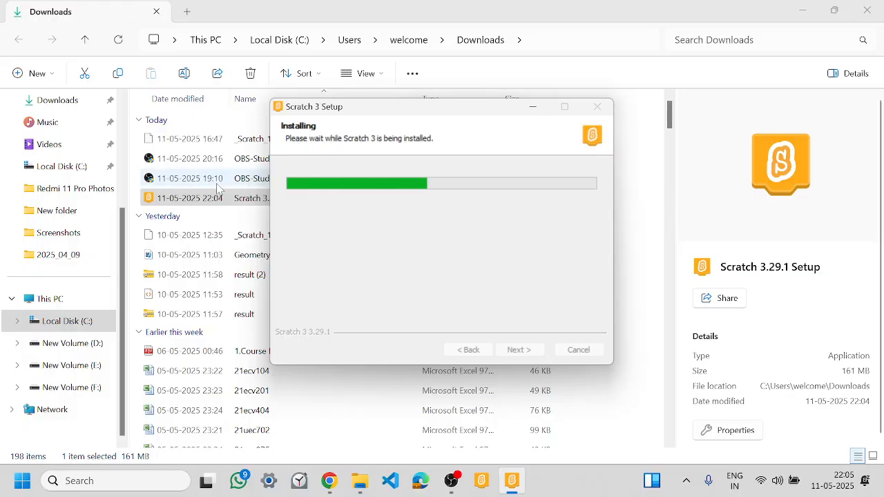
{"action": "left_click", "coordinate": [486, 481]}
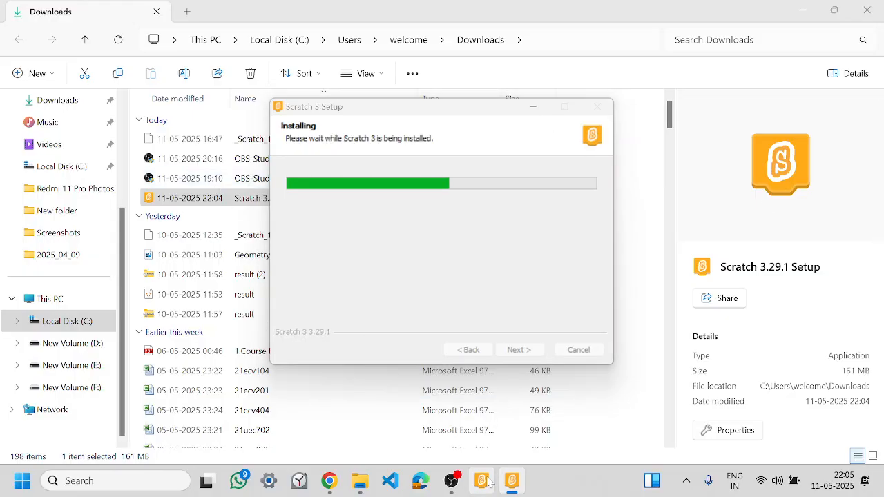
{"action": "left_click", "coordinate": [558, 170]}
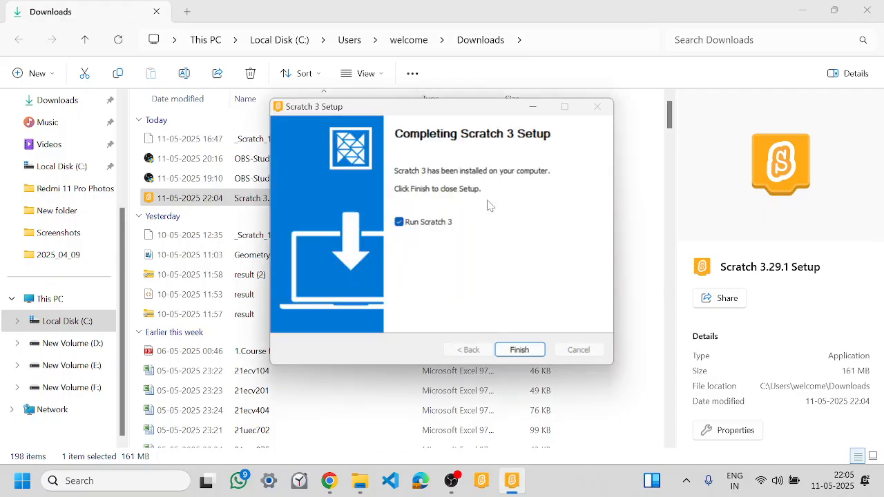
{"action": "left_click", "coordinate": [519, 350]}
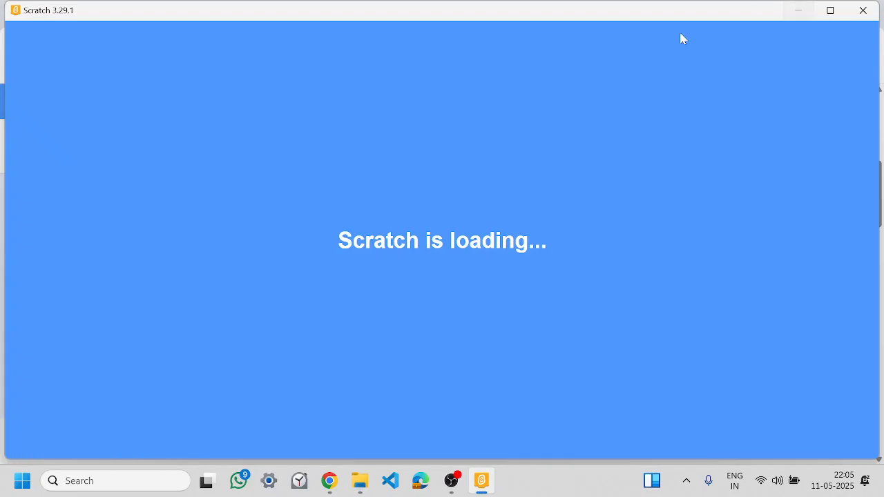
Step: Minimize the open windows to look at the Scratch 3 desktop shortcut, and bring the Scratch window back up
{"action": "left_click", "coordinate": [796, 16]}
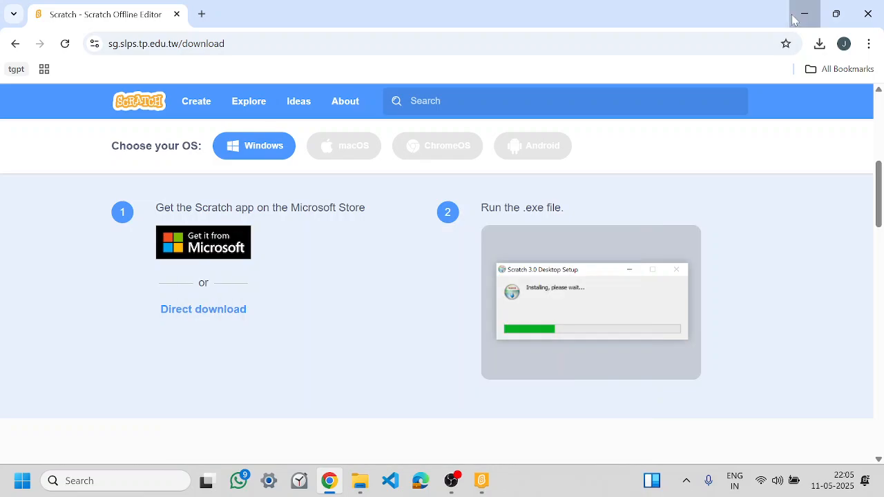
{"action": "left_click", "coordinate": [795, 15]}
{"action": "left_click", "coordinate": [795, 15]}
{"action": "left_click", "coordinate": [795, 15]}
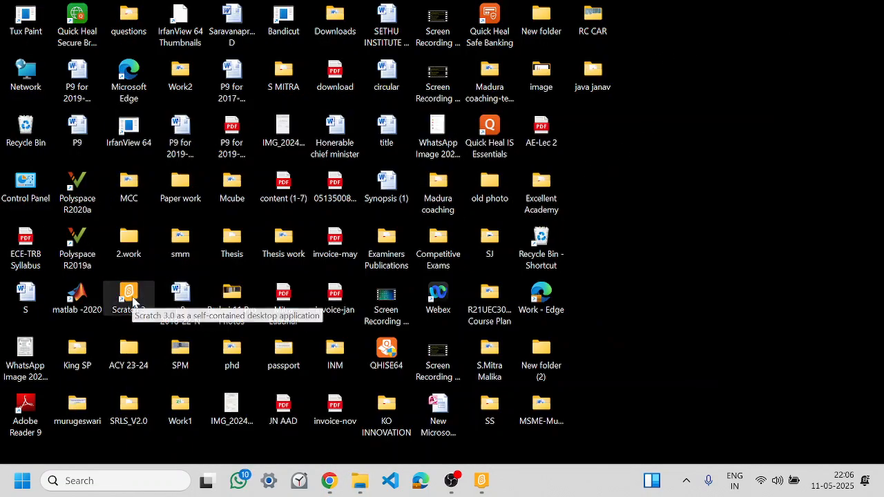
{"action": "left_click", "coordinate": [481, 480]}
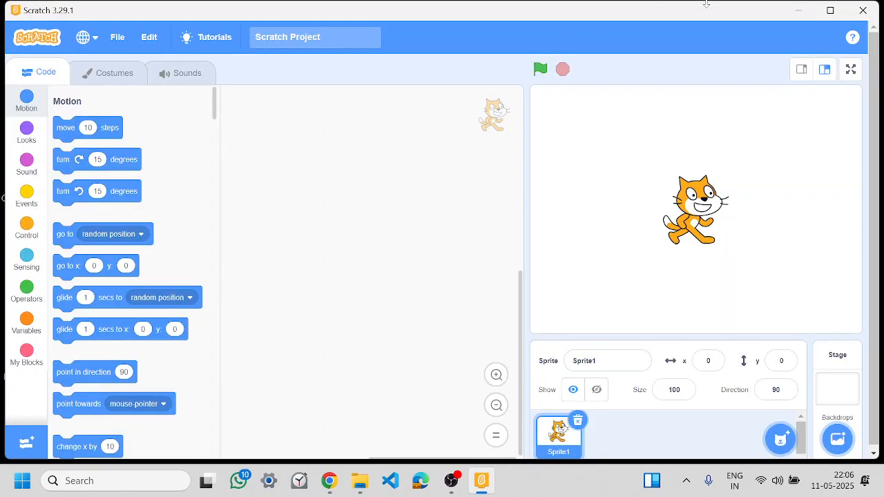
{"action": "left_click", "coordinate": [345, 475]}
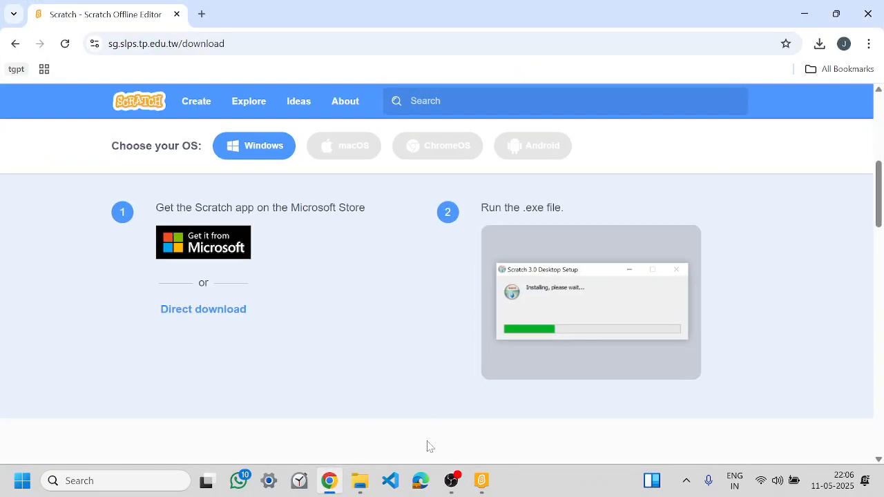
{"action": "left_click", "coordinate": [452, 481]}
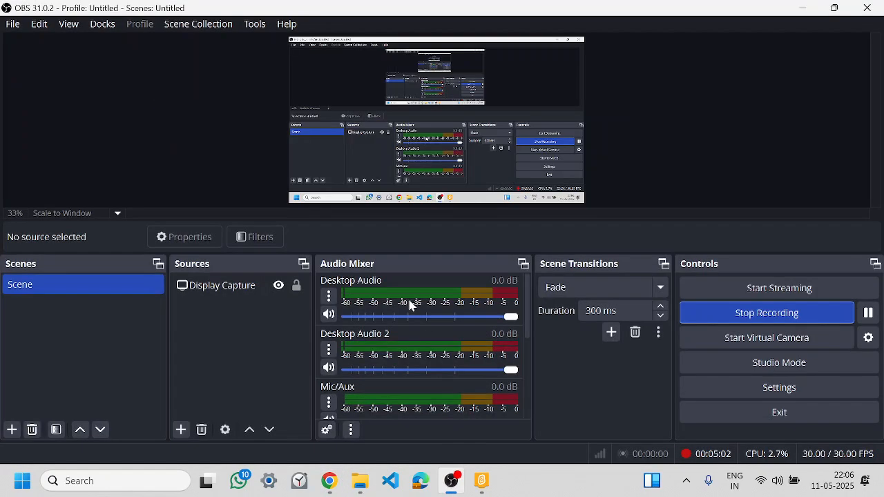